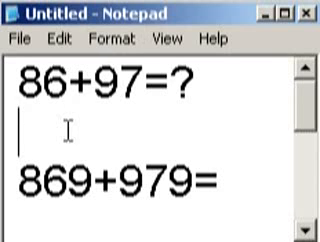
- Point out the addends 86 and 97 and settle the caret on the empty answer line
drag(68, 75, 12, 90)
drag(148, 82, 102, 88)
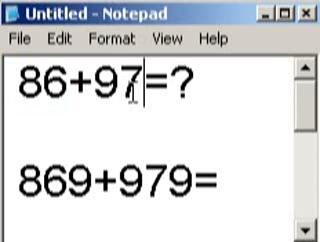
click(16, 85)
click(122, 82)
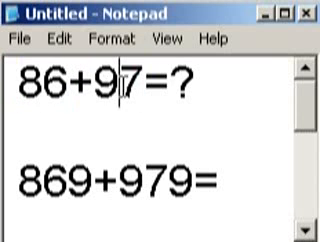
drag(122, 82, 96, 84)
click(45, 178)
click(68, 130)
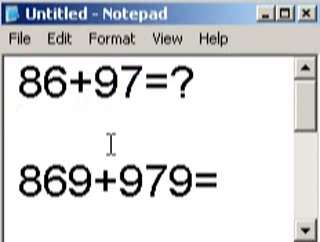
text(17)
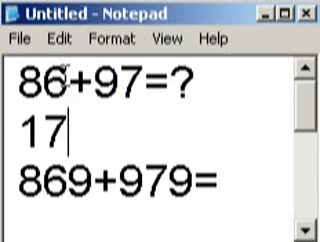
- Compare the ones digits 6 and 7 and revise the provisional 17 to 18 for the carry
drag(65, 82, 45, 82)
drag(148, 82, 125, 82)
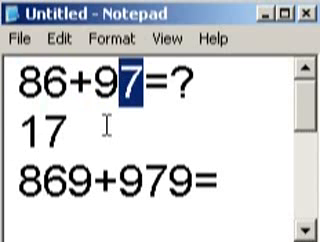
click(66, 85)
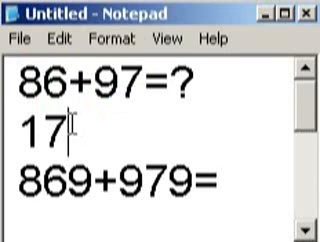
drag(65, 82, 45, 82)
drag(148, 82, 125, 82)
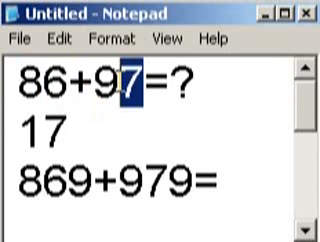
click(110, 132)
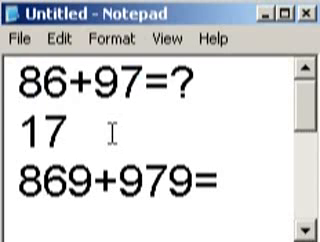
key(BackSpace)
text(8)
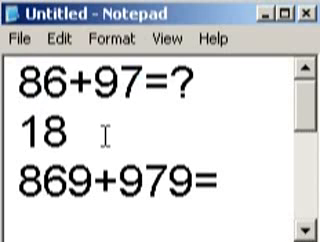
- Finish the ones column so the answer reads 183, then select the finished 183
drag(72, 78, 50, 78)
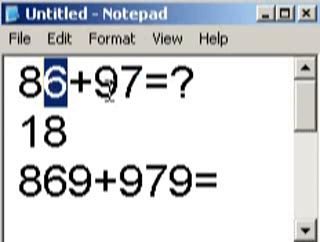
drag(140, 82, 125, 82)
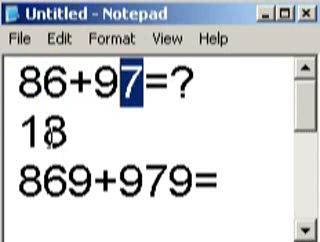
click(125, 140)
text(3)
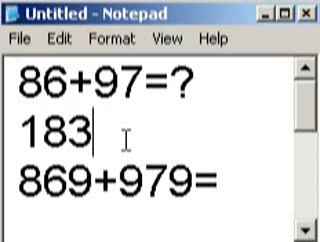
double_click(68, 135)
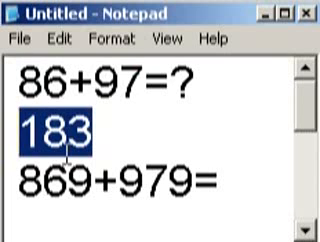
key(Delete)
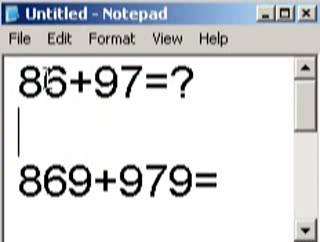
drag(42, 80, 20, 80)
drag(120, 82, 100, 85)
click(85, 130)
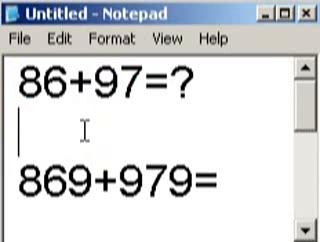
text(1)
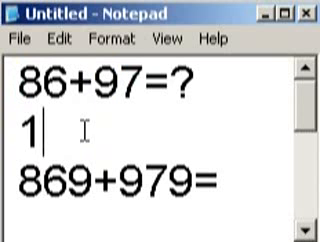
click(67, 82)
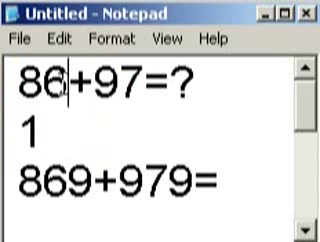
click(65, 125)
text(8)
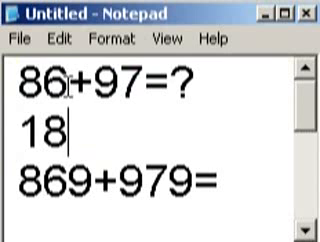
text(3)
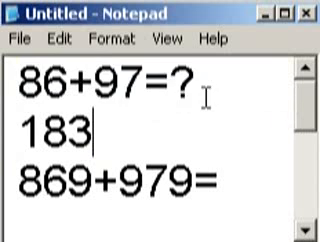
- Tidy the first sum 86+97=? and highlight the second sum 869+979= for working
mouse_move(205, 90)
mouse_down()
mouse_move(42, 82)
mouse_move(8, 95)
mouse_up()
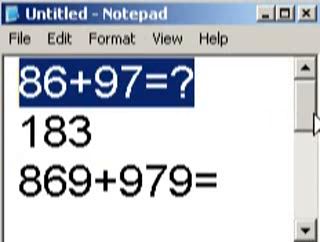
key(Delete)
drag(222, 130, 10, 130)
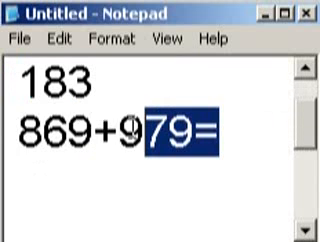
click(309, 180)
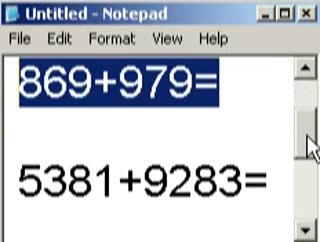
click(308, 70)
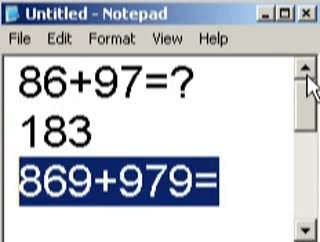
click(307, 231)
click(182, 180)
click(170, 130)
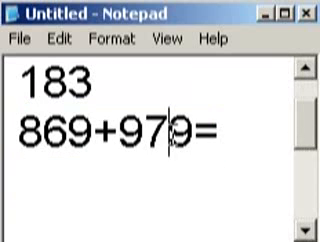
click(308, 70)
- Compare the hundreds digits 8 and 9 of 869 and 979 and start the answer line below
drag(195, 180, 170, 180)
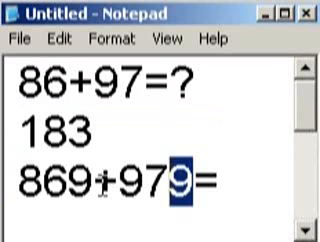
drag(100, 182, 70, 182)
click(307, 231)
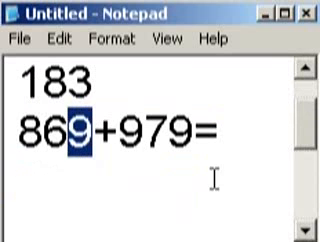
click(145, 175)
drag(40, 130, 22, 130)
drag(147, 135, 120, 135)
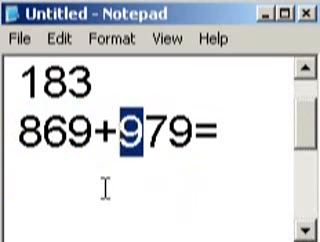
click(104, 188)
text(1)
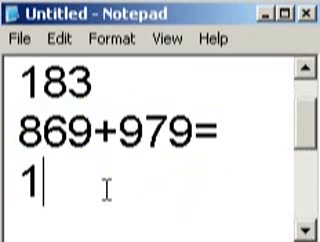
text(8)
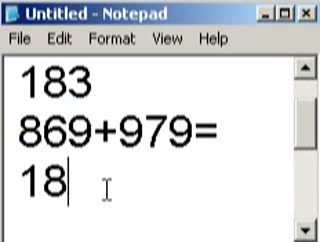
- Work through the 6 of 869 and the 9s to build the provisional answer 183
drag(62, 131, 42, 131)
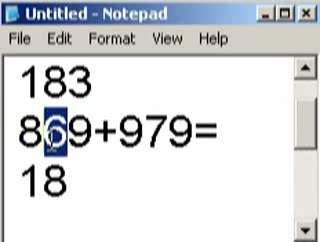
click(100, 188)
text(3)
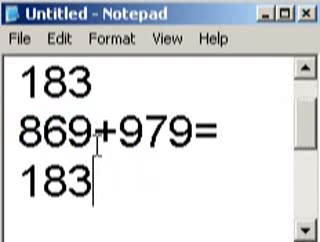
drag(95, 131, 70, 131)
drag(192, 131, 172, 131)
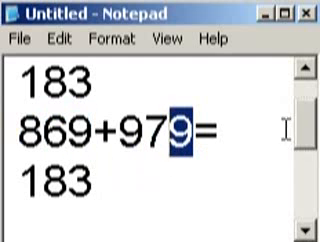
scroll(308, 130, up, 1)
drag(168, 85, 18, 85)
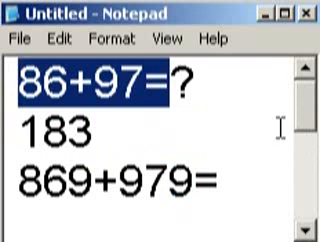
scroll(313, 110, down, 1)
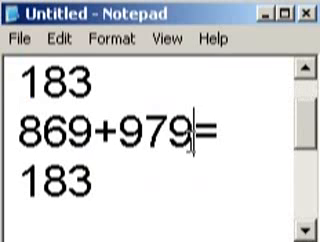
- Recheck the units digits 9+9 and replace the trailing 3 so the answer reads 1848
drag(192, 131, 175, 131)
drag(92, 131, 72, 131)
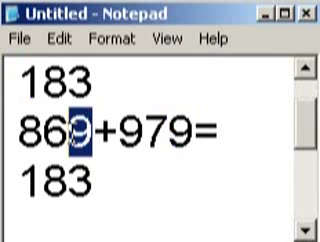
click(192, 135)
drag(192, 131, 172, 131)
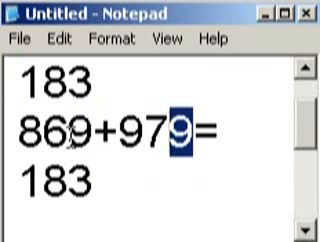
drag(93, 131, 72, 131)
click(143, 158)
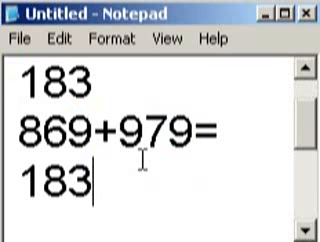
key(BackSpace)
text(4)
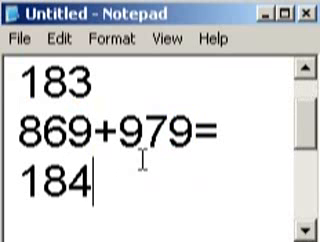
text(8)
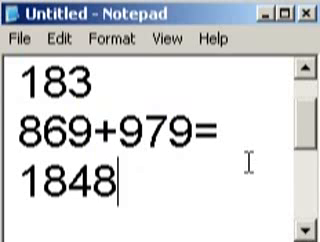
scroll(308, 140, down, 1)
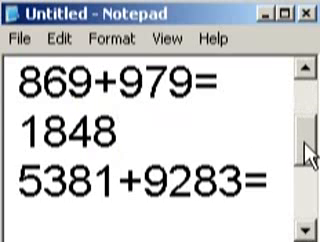
- Highlight the problem 5381+9283= and settle the caret on its empty answer line
click(308, 232)
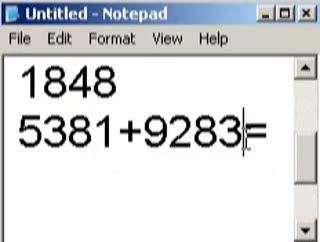
drag(245, 130, 20, 130)
click(272, 132)
drag(272, 132, 8, 150)
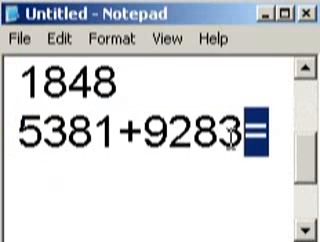
click(168, 188)
- Add the leading digits 5 and 9 to start the answer with 14
click(20, 185)
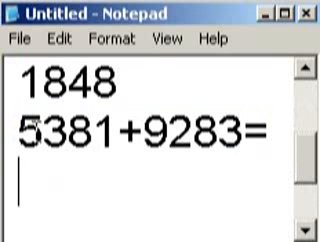
drag(20, 130, 42, 130)
drag(142, 130, 168, 130)
click(40, 130)
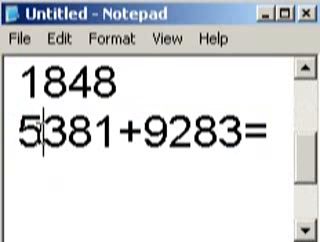
drag(38, 130, 20, 130)
click(68, 197)
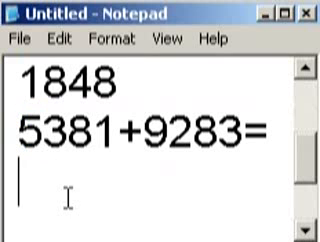
text(14)
- Add the hundreds digits 3 and 2, extending the partial answer to 145
drag(62, 132, 48, 132)
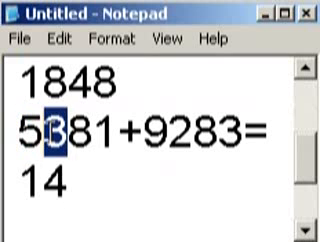
click(172, 132)
drag(172, 132, 190, 132)
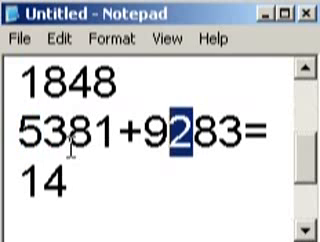
click(66, 132)
drag(66, 132, 50, 132)
click(70, 180)
drag(68, 180, 50, 180)
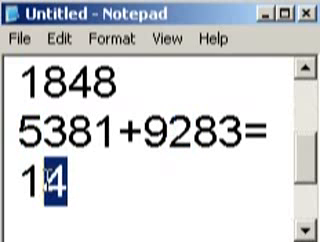
click(117, 181)
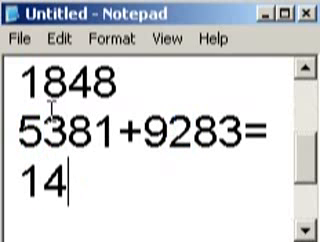
click(68, 132)
click(172, 130)
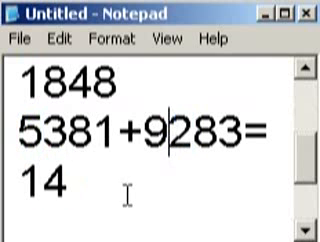
click(115, 181)
text(5)
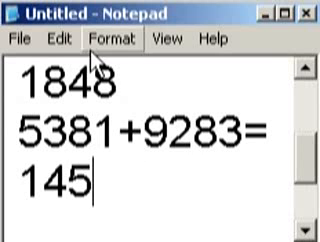
- Add the tens digits 8 and 8, carrying so the trailing 5 becomes 66 (1466)
drag(72, 132, 88, 132)
drag(197, 132, 212, 132)
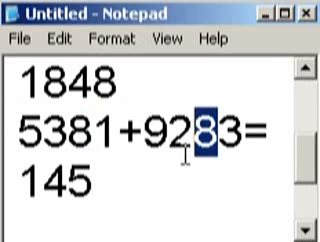
click(147, 178)
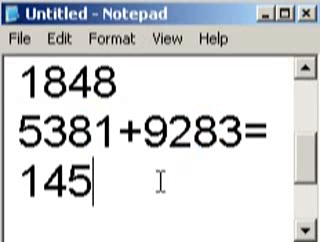
key(BackSpace)
text(6)
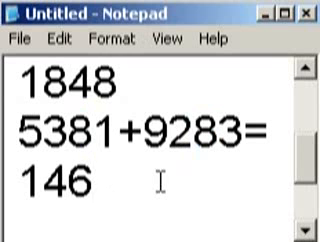
text(6)
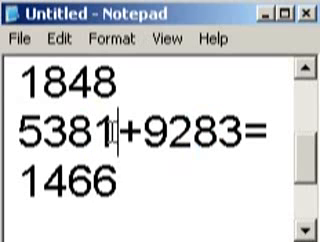
- Add the units digits 1 and 3 to complete 14664 and double-check the 1 of 5381
drag(118, 132, 104, 132)
drag(242, 132, 222, 134)
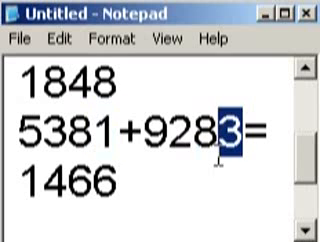
click(177, 176)
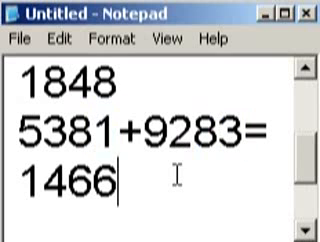
text(4)
drag(118, 132, 104, 140)
click(243, 135)
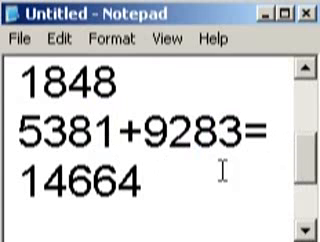
drag(310, 160, 310, 195)
text(9731+7898)
- Enter 17629 on the line under 9731+7898 and check it against the digits of 9731
click(272, 180)
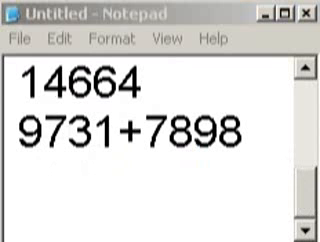
click(229, 190)
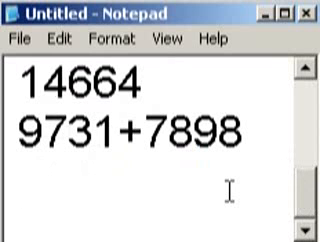
text(17)
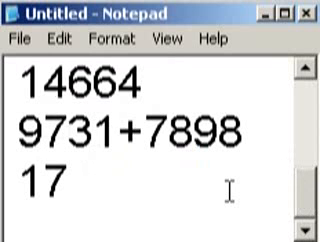
text(629)
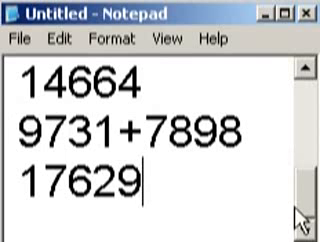
drag(24, 125, 100, 130)
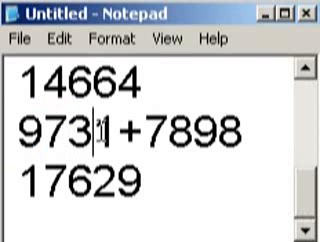